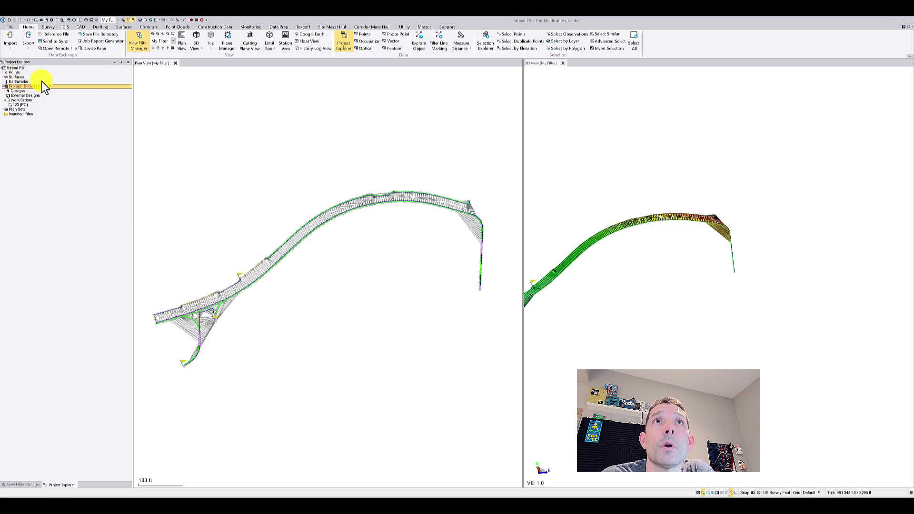
- Expand the project's Designs node to reveal the three Streed design files
left_click(6, 90)
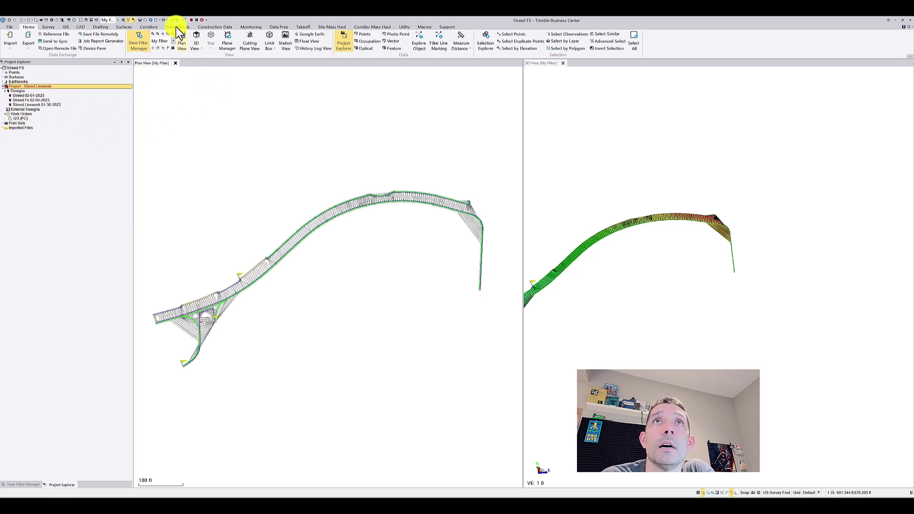
- In View Filter Manager, hide Finished design, New Surface and Original ground, keeping only Streed Fs 02-04-2023
left_click(213, 27)
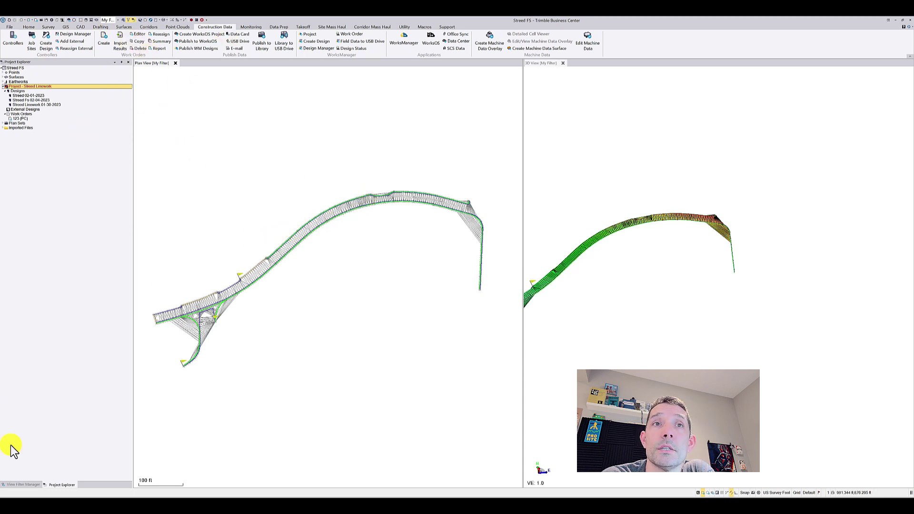
left_click(24, 485)
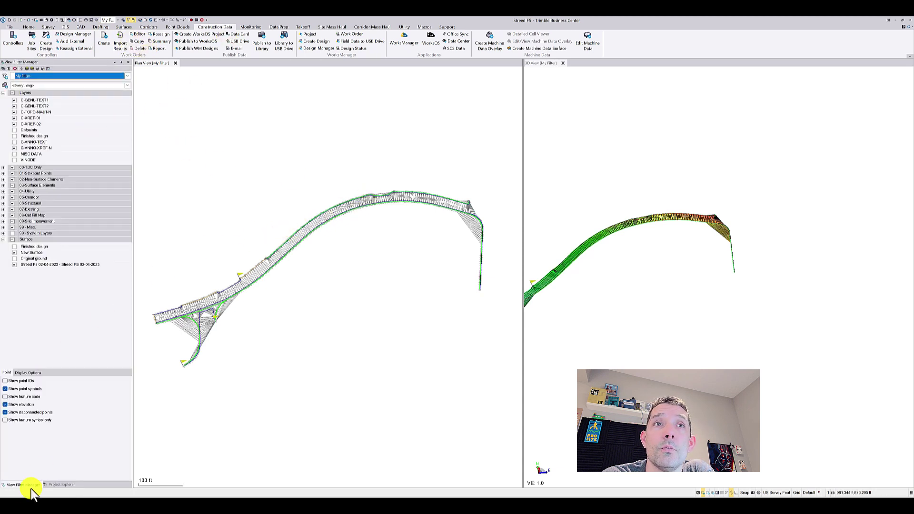
left_click(14, 253)
left_click(14, 265)
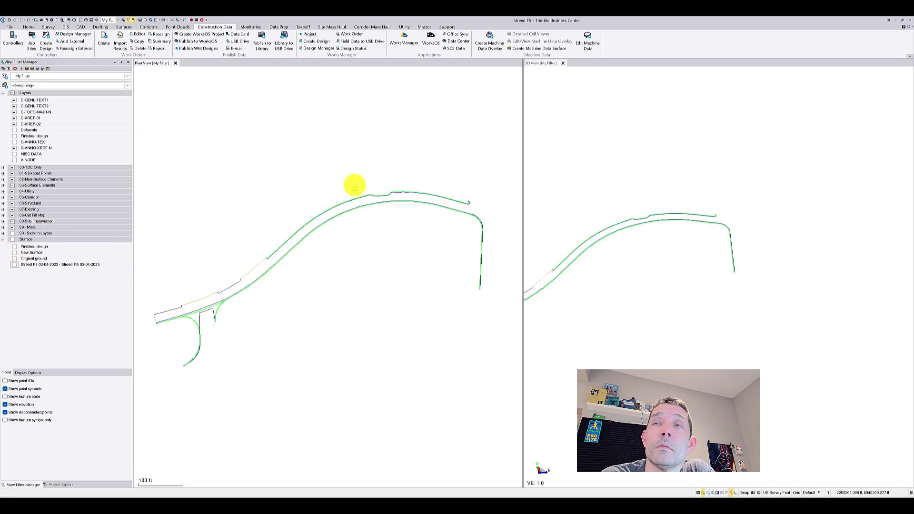
left_click(13, 253)
left_click(14, 253)
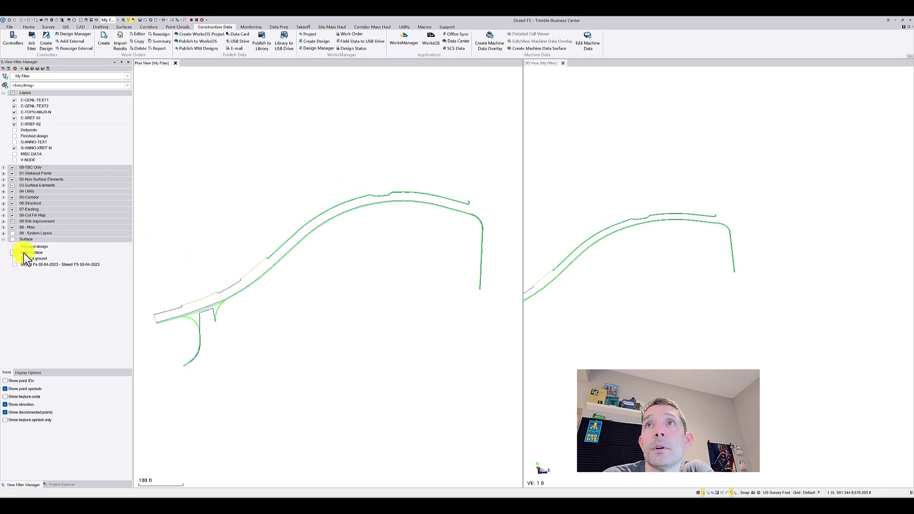
left_click(14, 246)
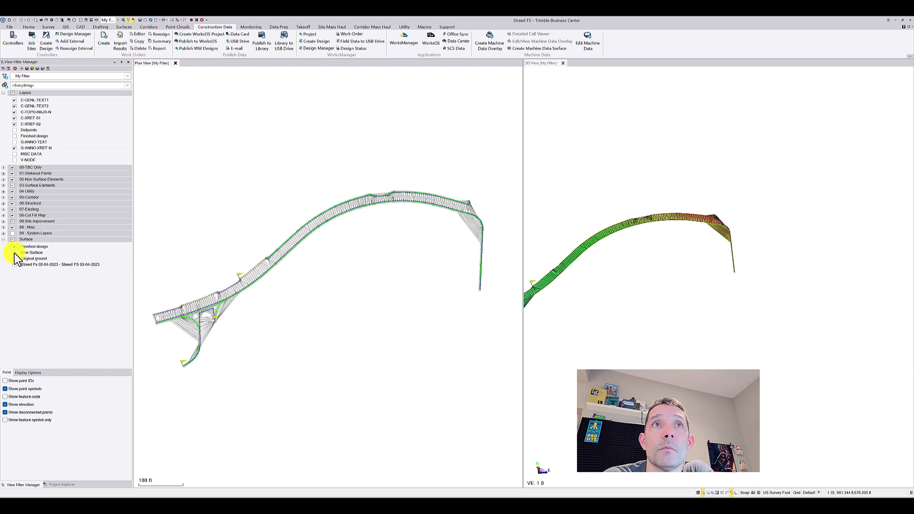
left_click(14, 247)
left_click(15, 265)
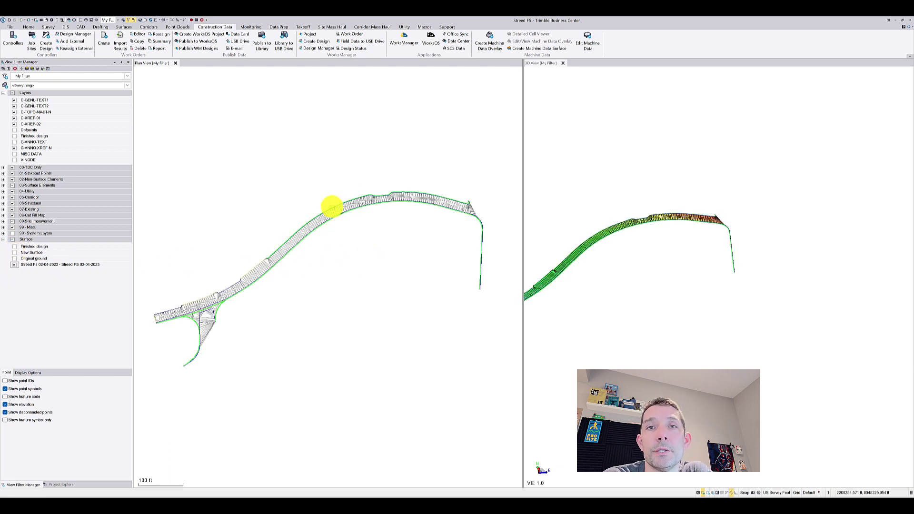
- Remove the Project - Streed Linework entry from the Project Explorer tree
left_click(61, 486)
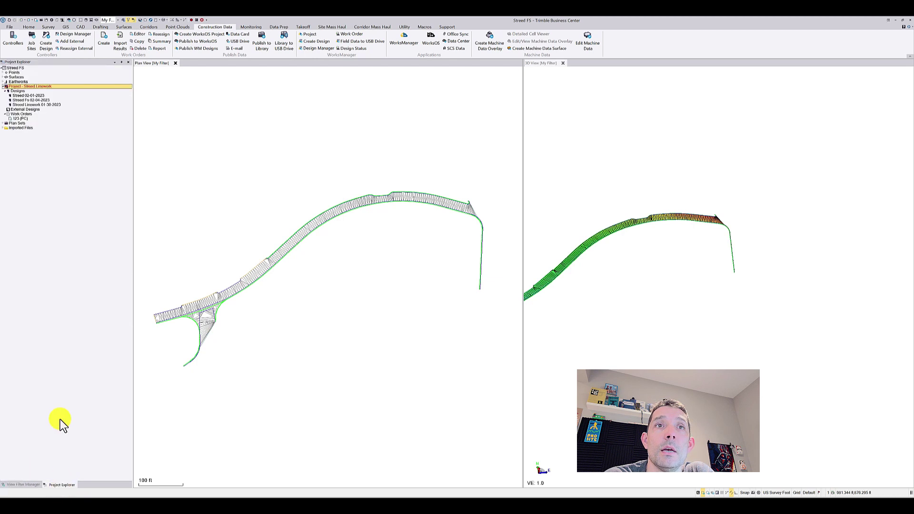
right_click(27, 83)
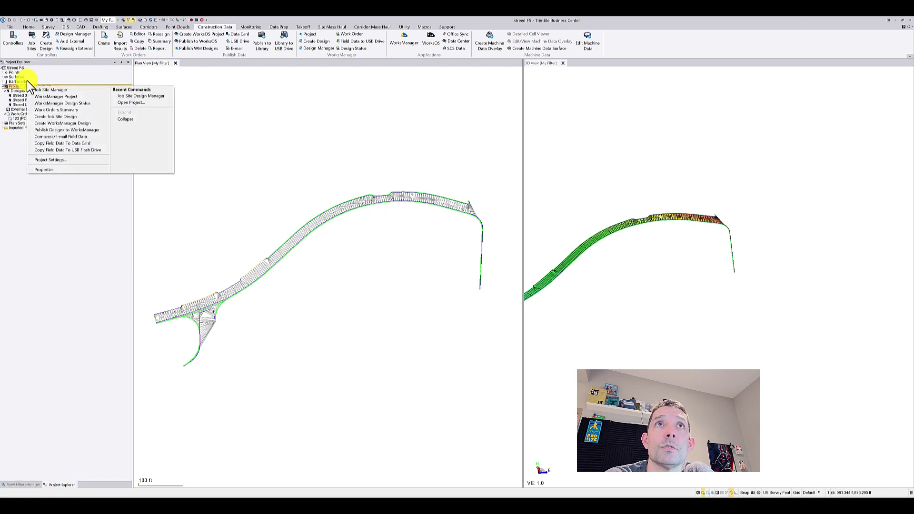
left_click(29, 215)
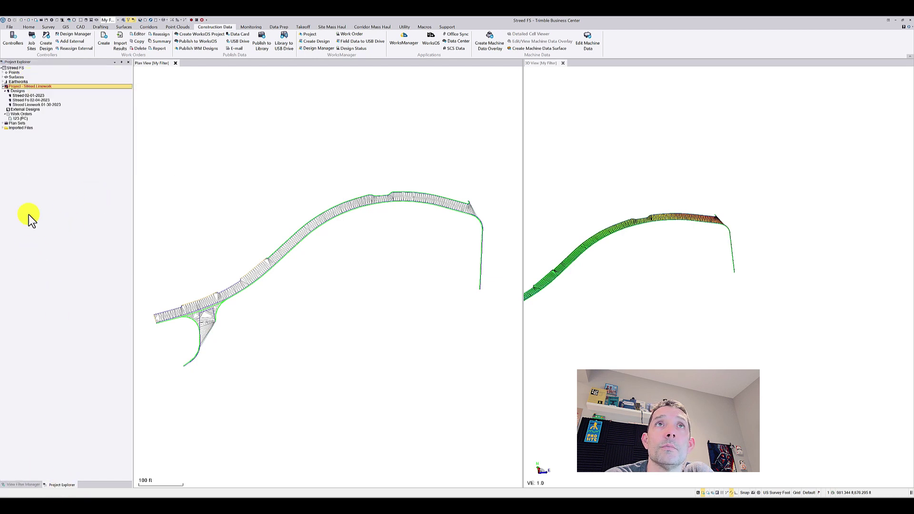
left_click(197, 20)
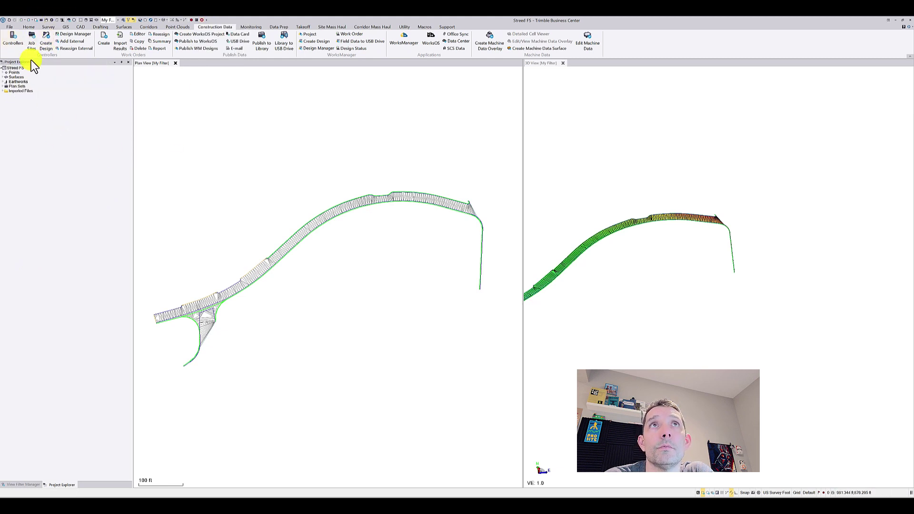
- Create a job site named 'Test site Youtube' with the PC controller assigned
left_click(31, 38)
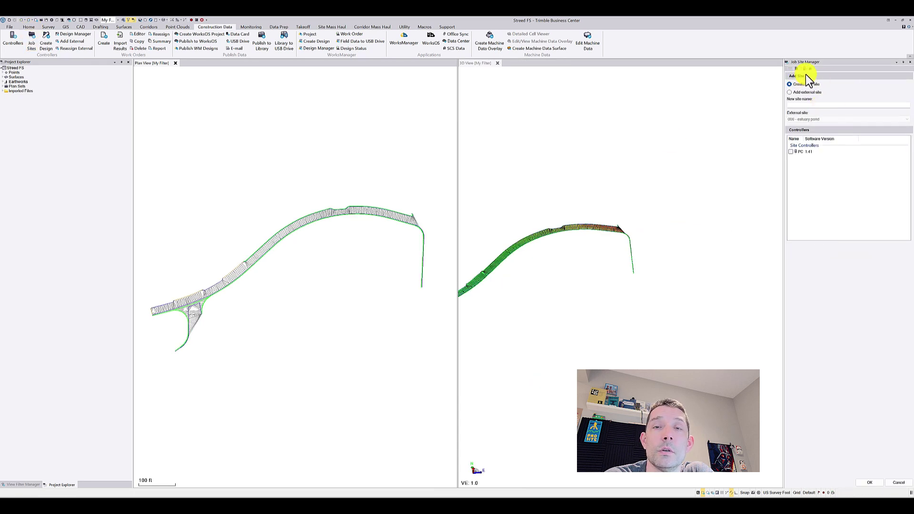
left_click(806, 104)
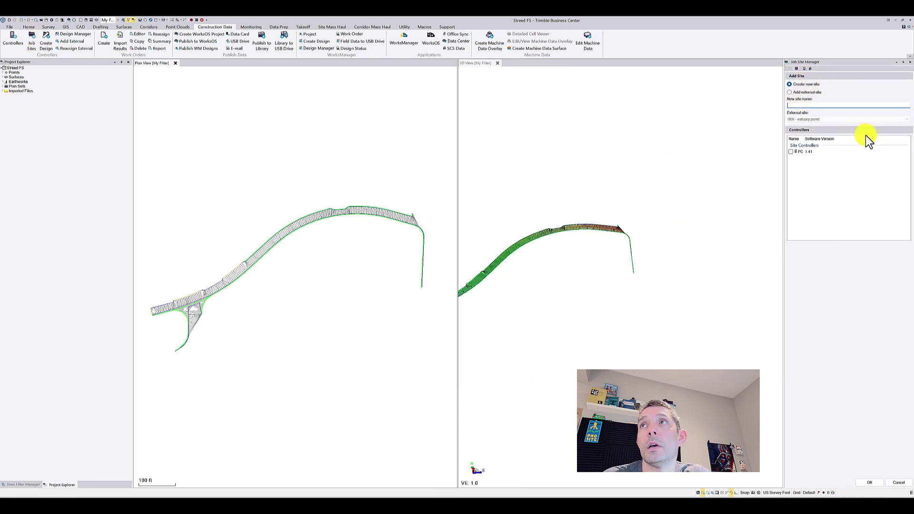
type("Test site Youtube")
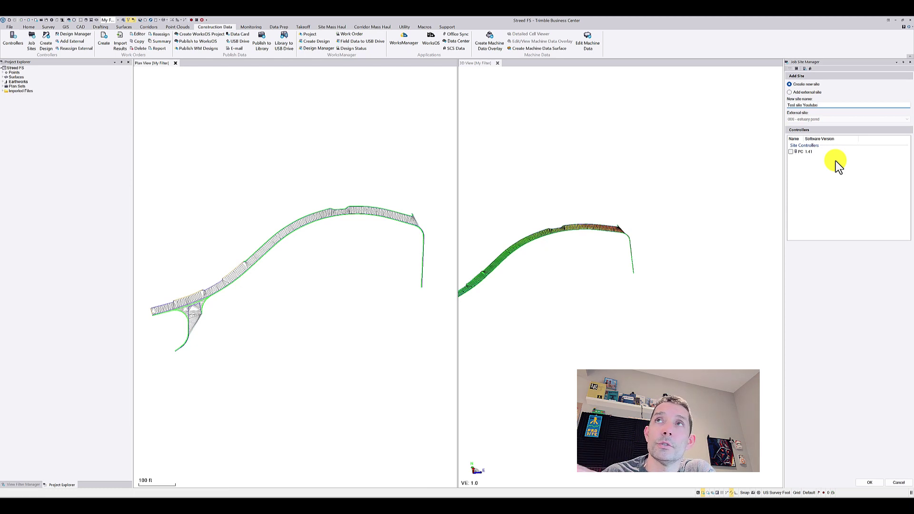
left_click(792, 151)
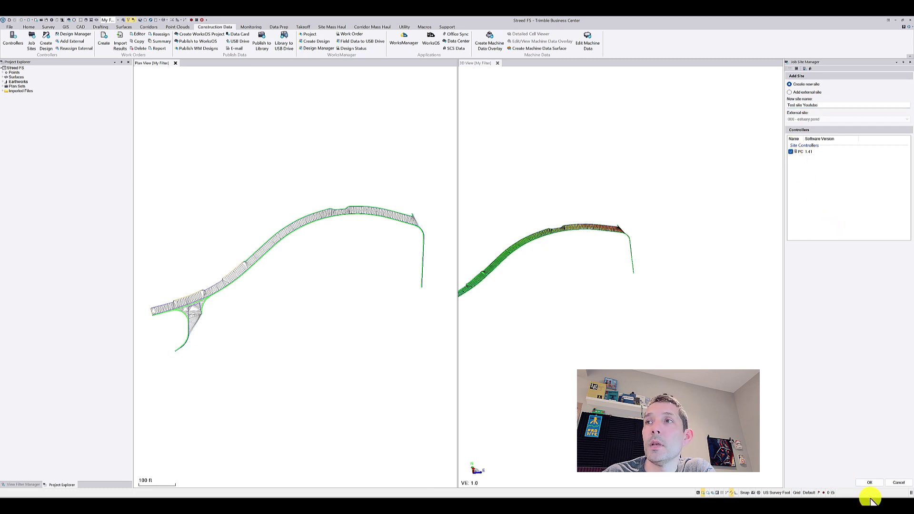
left_click(869, 483)
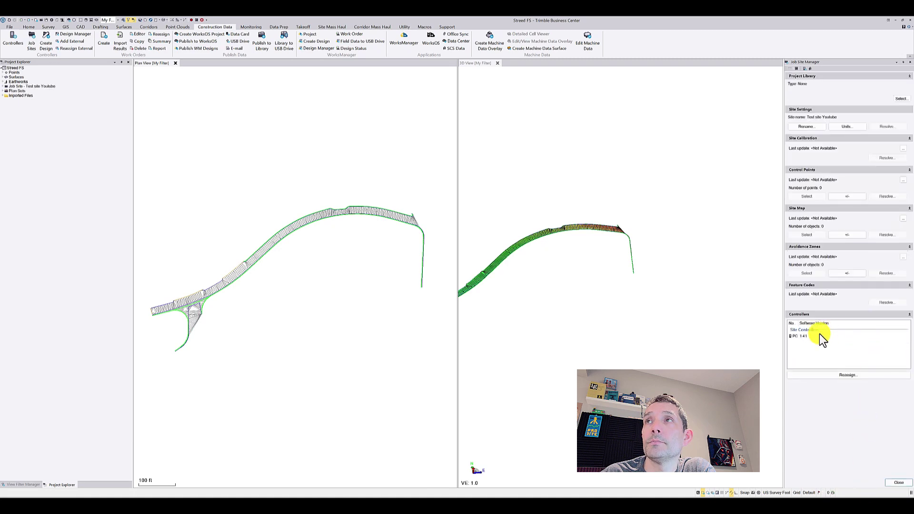
left_click(470, 505)
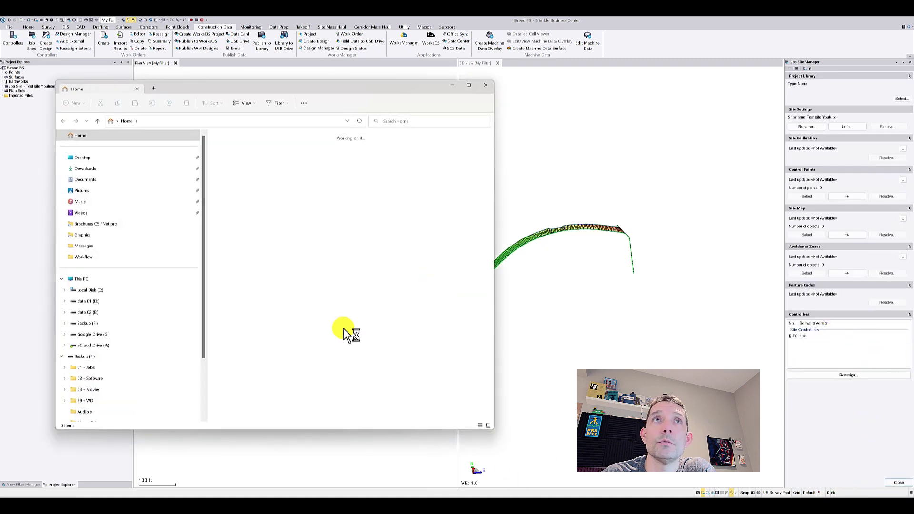
left_click_drag(229, 84, 363, 82)
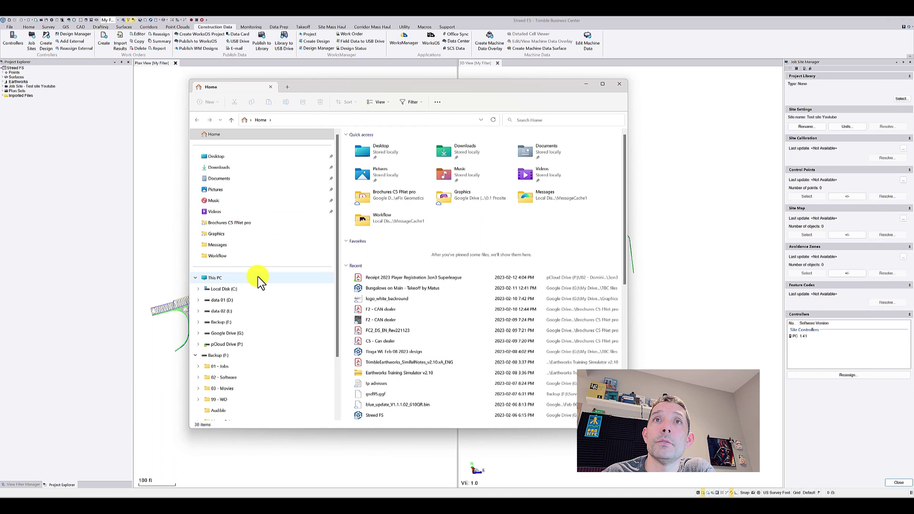
left_click(227, 333)
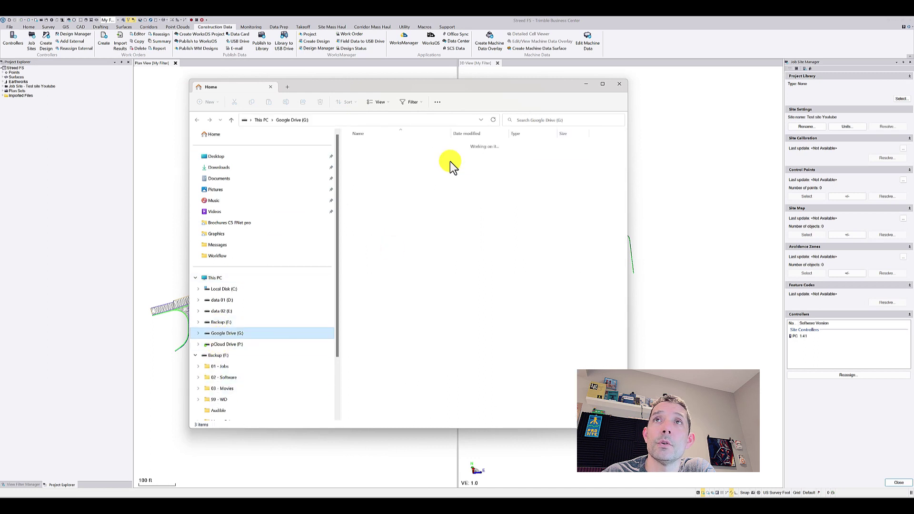
double_click(372, 143)
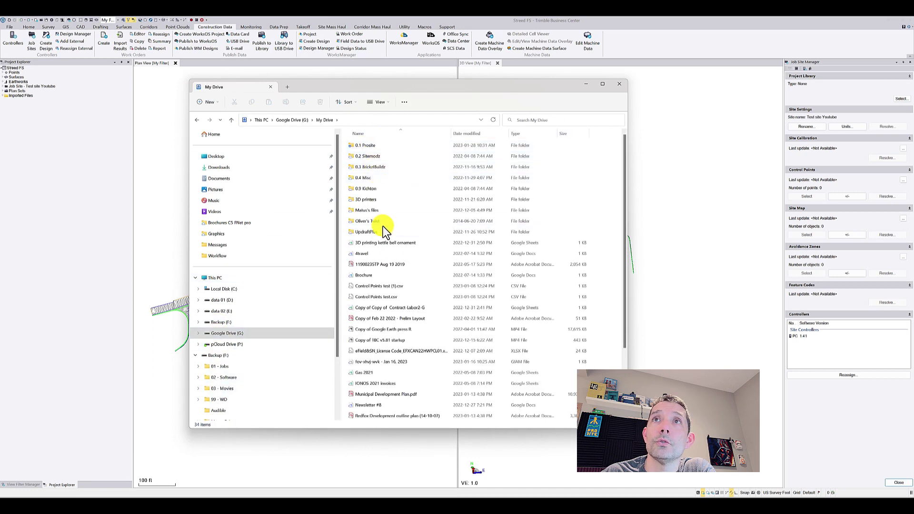
left_click(295, 119)
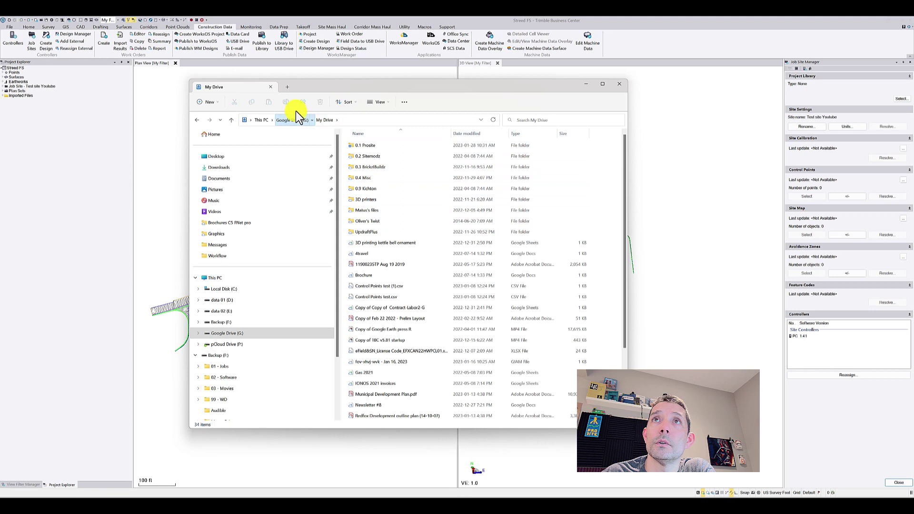
double_click(371, 153)
double_click(366, 144)
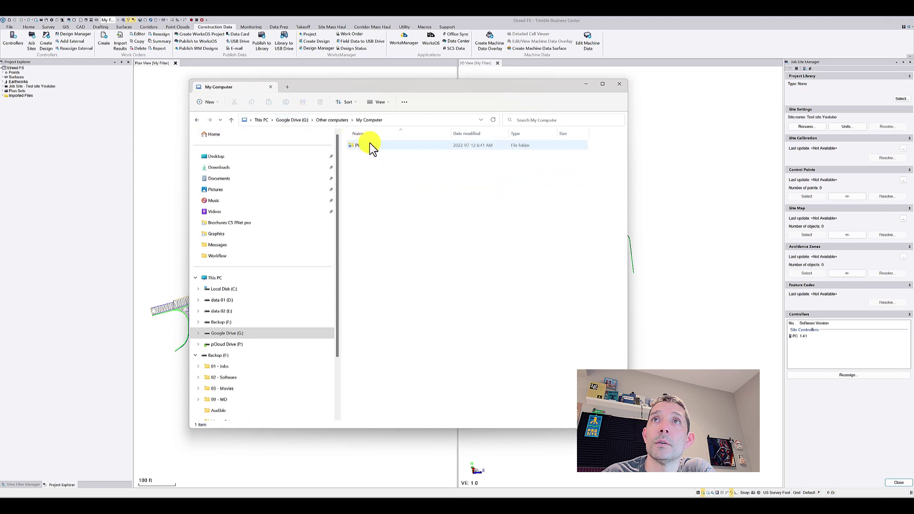
double_click(367, 144)
left_click(388, 155)
double_click(387, 156)
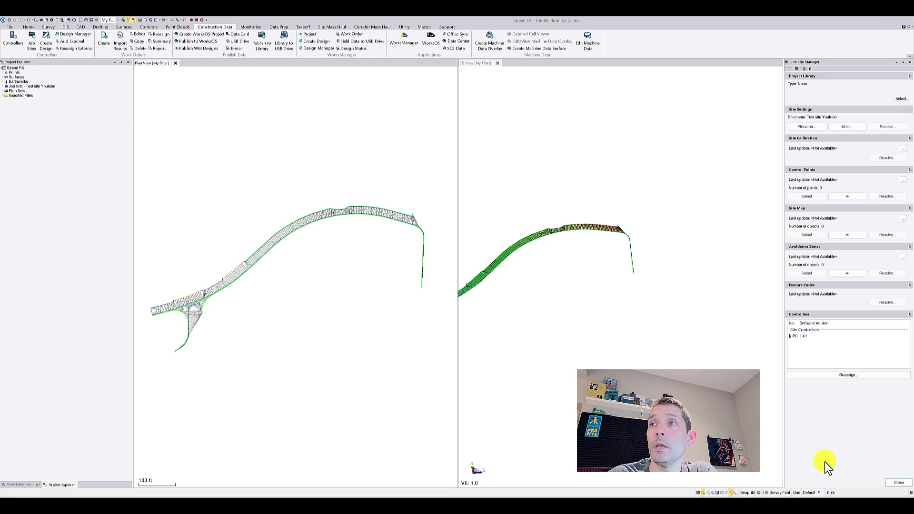
- Start a new job site design named 'Streed FS' assigned to the PC 1.41 controller
left_click(896, 483)
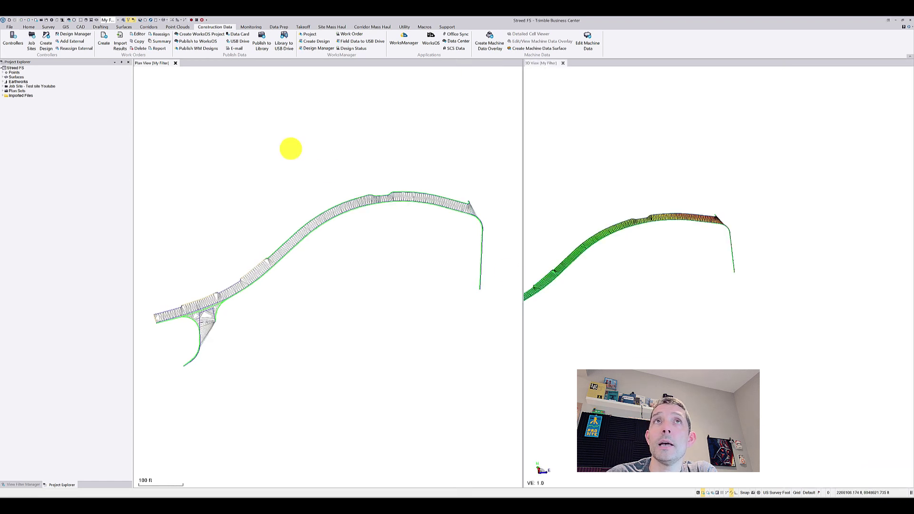
left_click(48, 29)
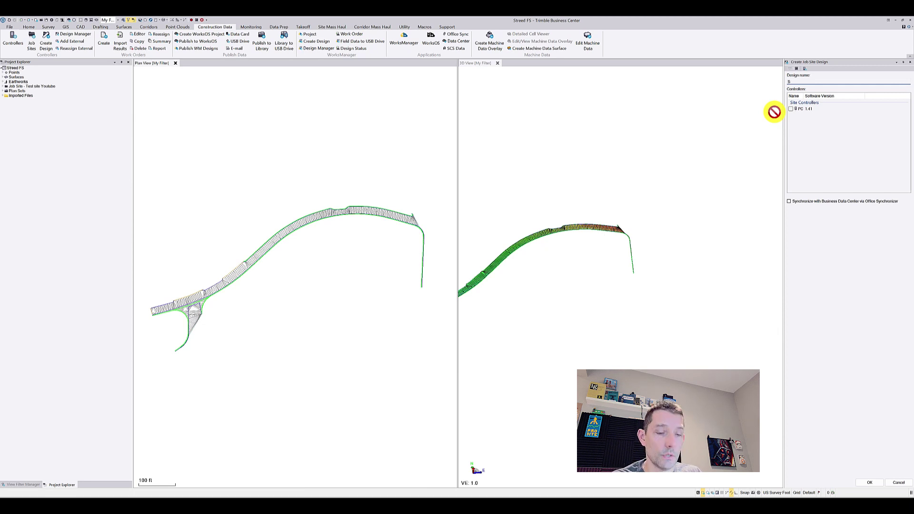
type("Streed")
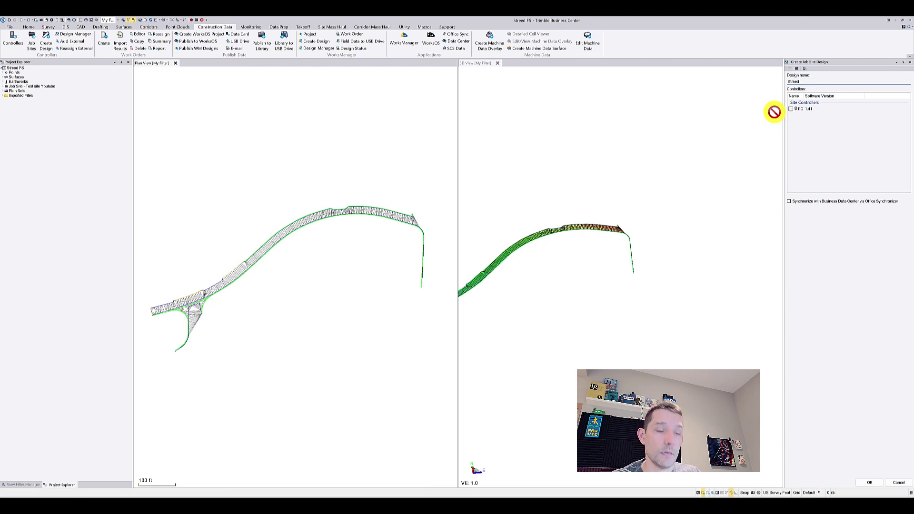
type(" FS")
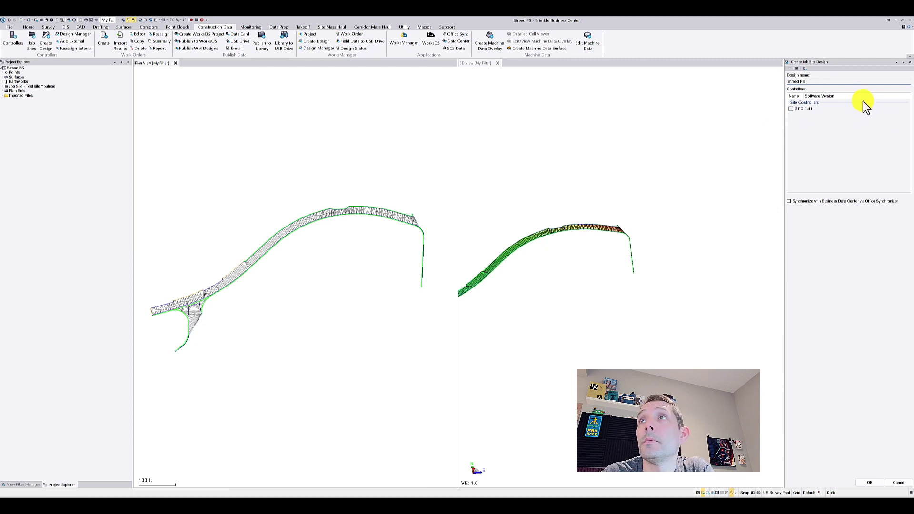
left_click(791, 109)
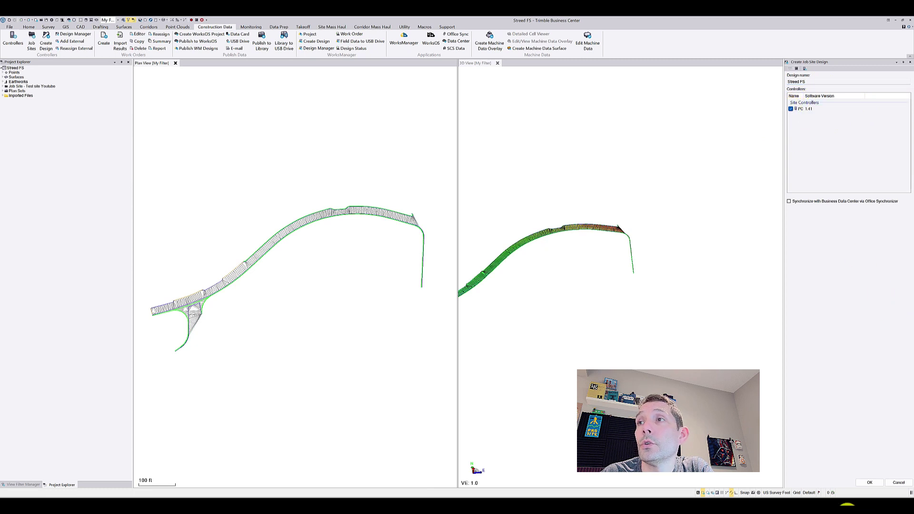
- Create the Streed FS design and set its model type to Surface using New Surface
left_click(870, 483)
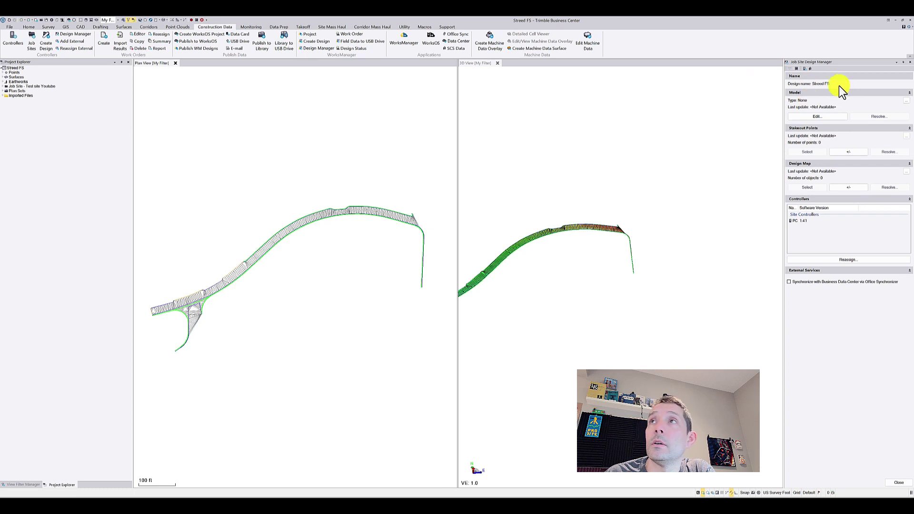
left_click(817, 116)
left_click(796, 98)
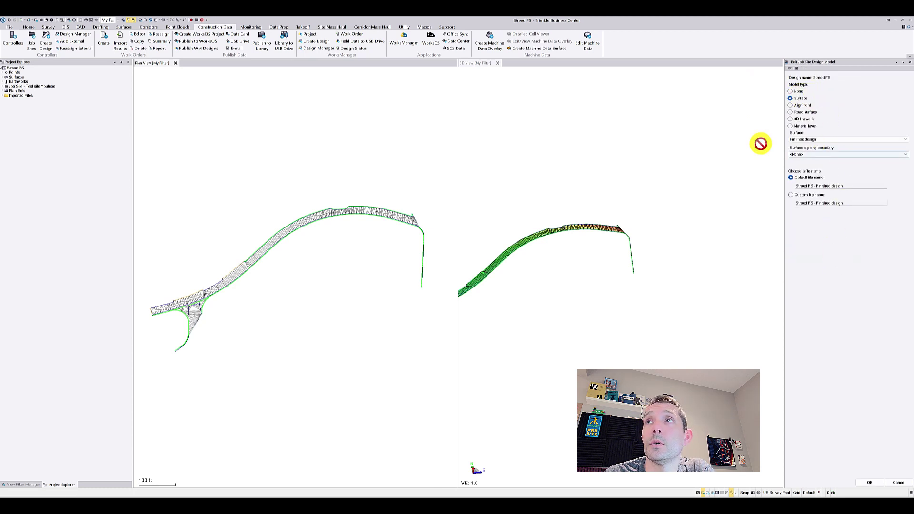
left_click(822, 139)
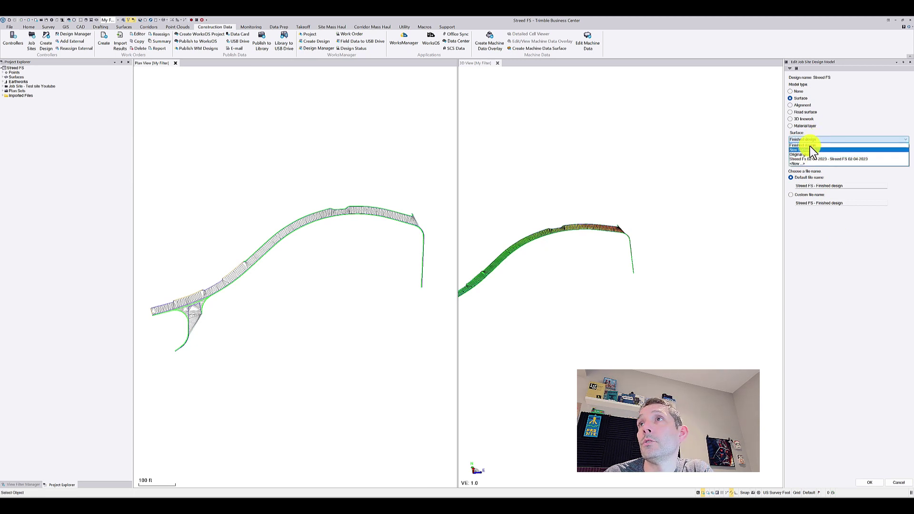
left_click(810, 150)
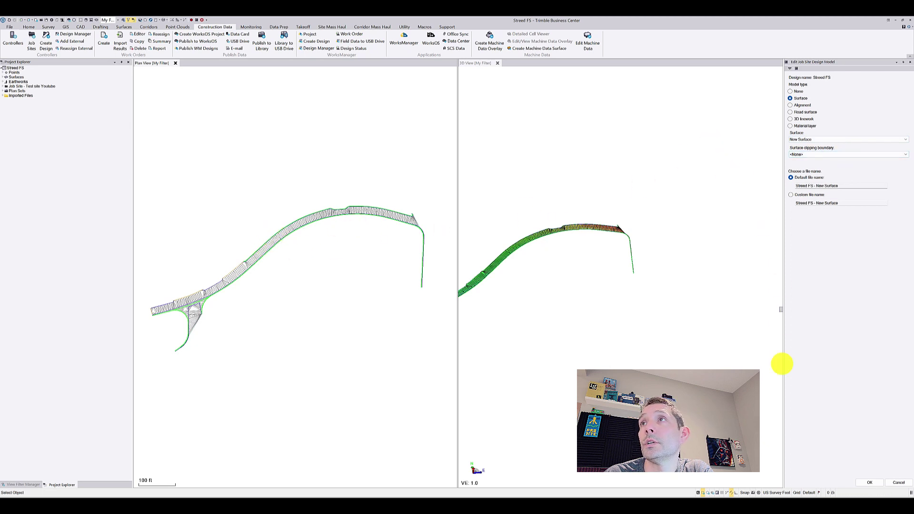
left_click(871, 483)
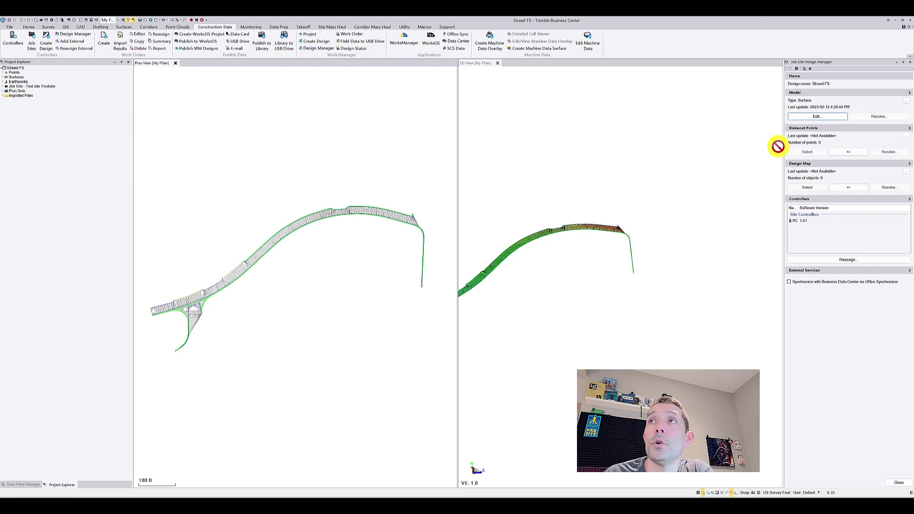
- Hide the surfaces and add the 26 road linework objects to the Streed FS design map
left_click(839, 187)
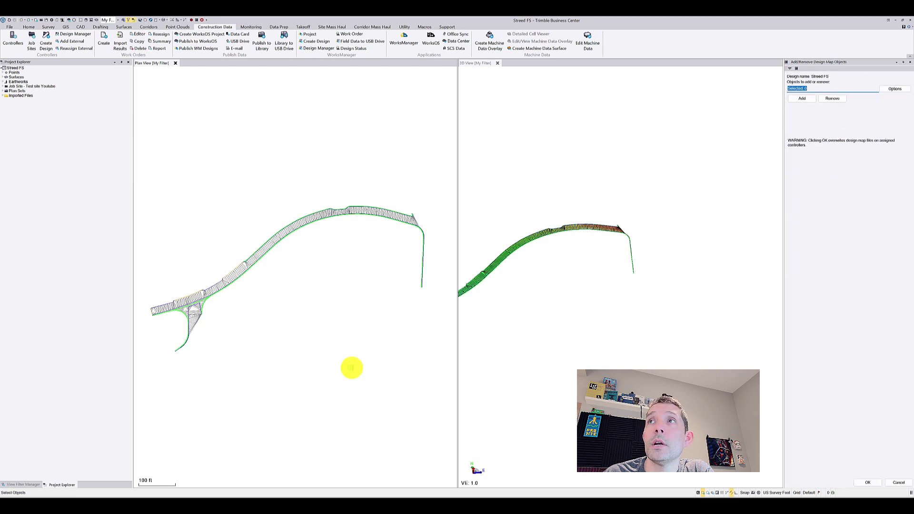
left_click(22, 484)
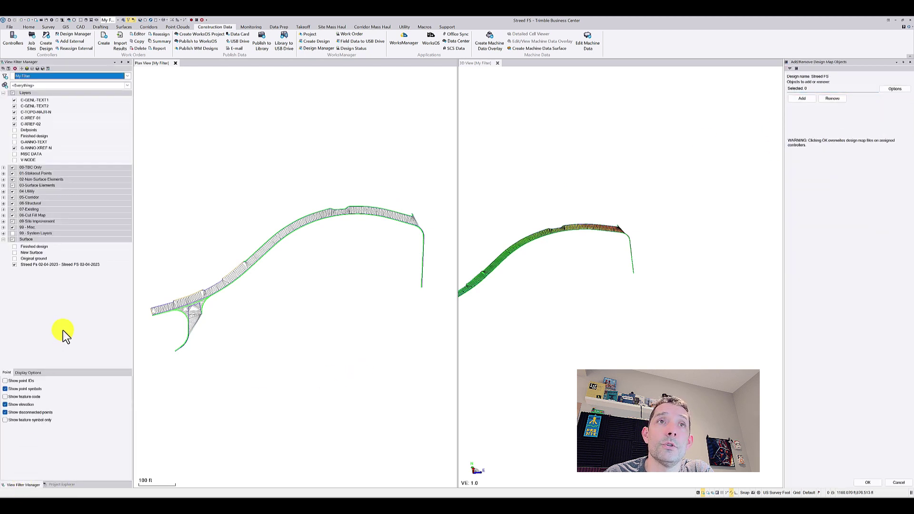
left_click(15, 264)
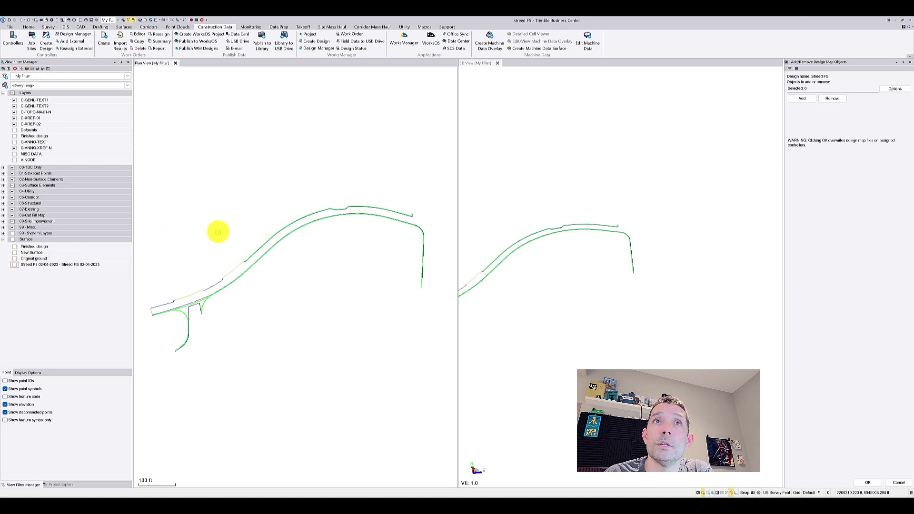
left_click_drag(408, 167, 151, 412)
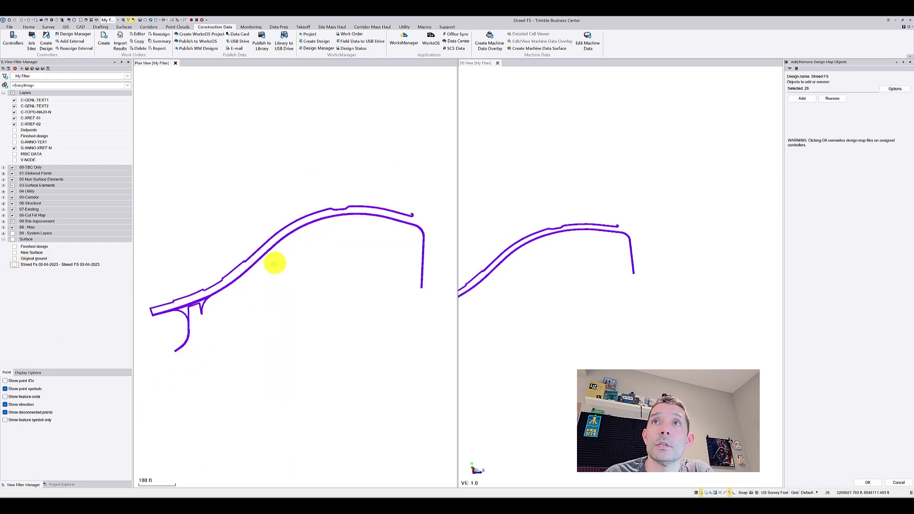
left_click(805, 94)
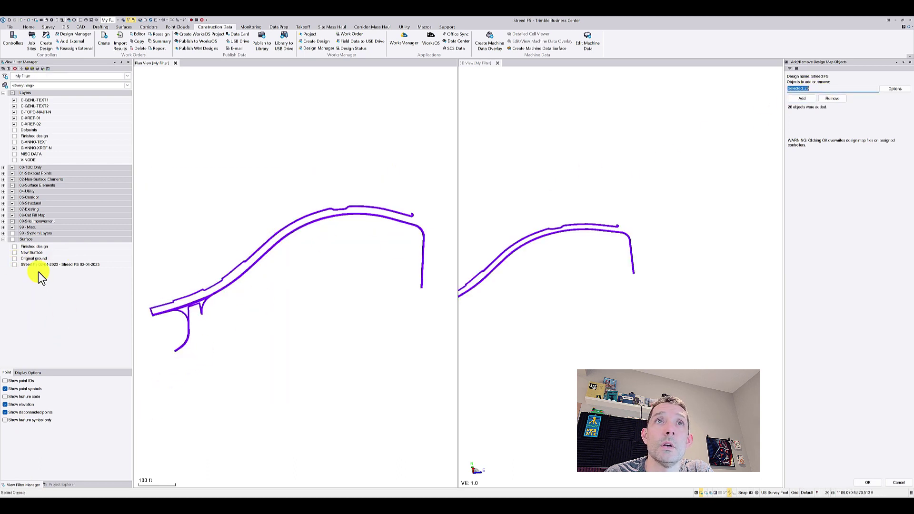
left_click(14, 254)
left_click(14, 254)
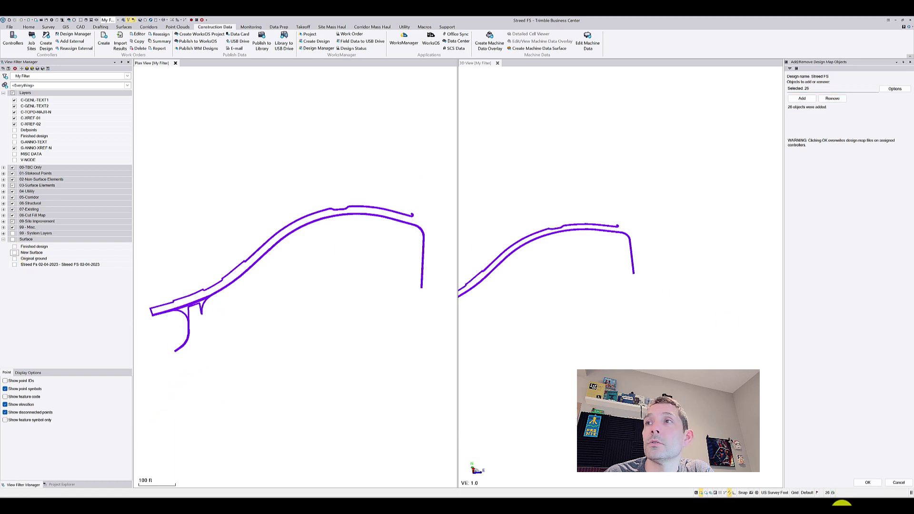
left_click(804, 95)
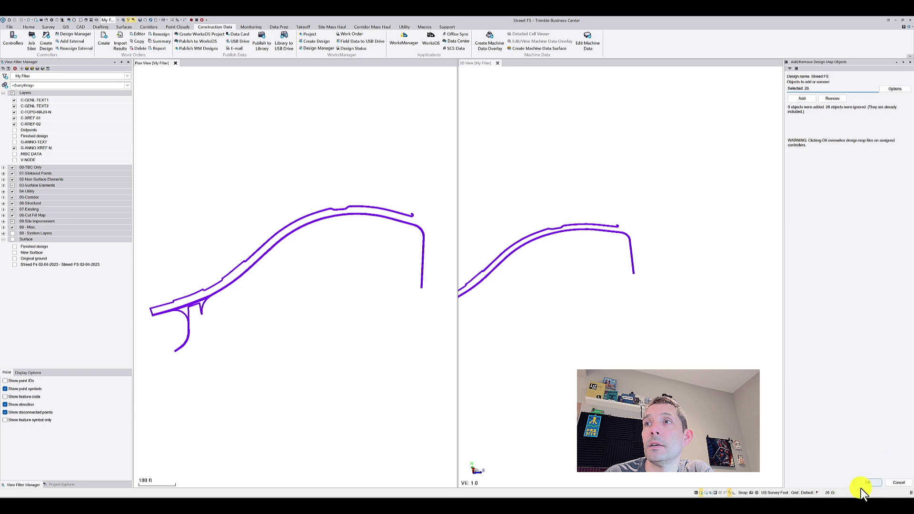
- Confirm the design map and change the design model surface to Streed Fs 02-04-2023
left_click(868, 483)
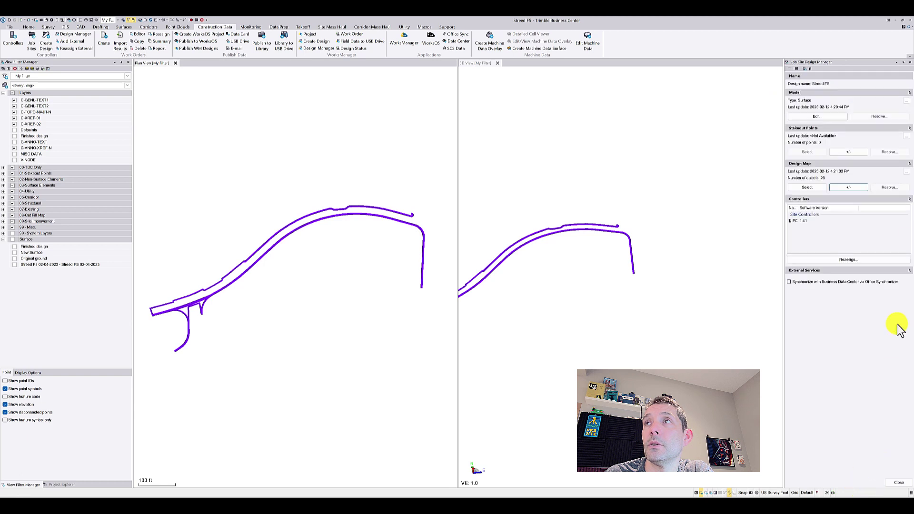
left_click(832, 116)
left_click(843, 139)
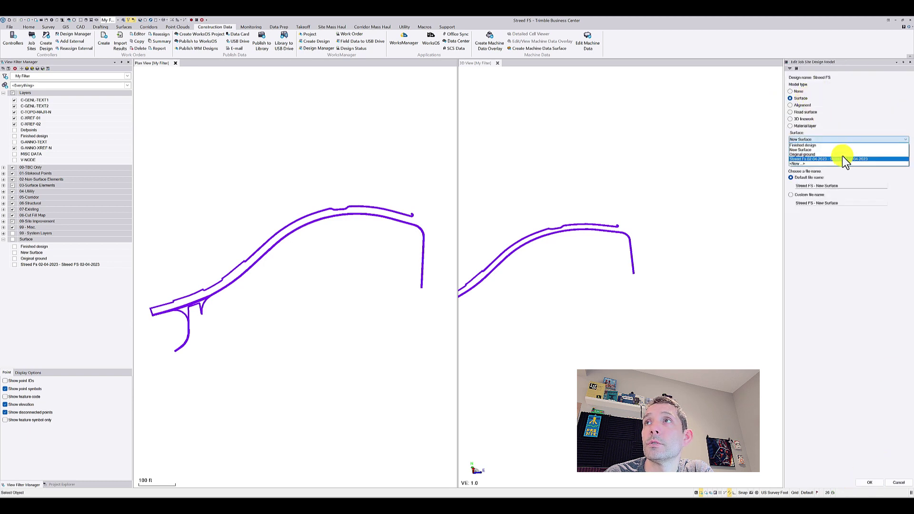
left_click(842, 157)
left_click(871, 484)
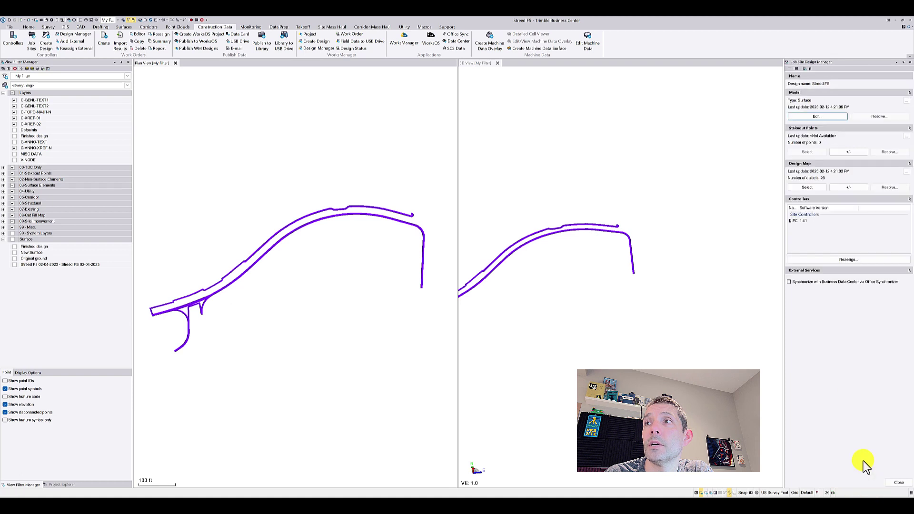
- Close the Job Site Design Manager
left_click_drag(820, 230, 817, 417)
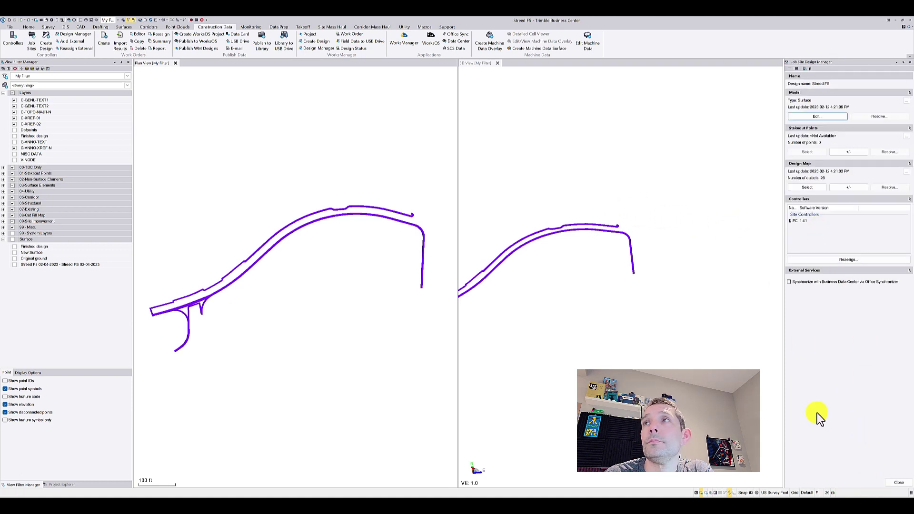
left_click(899, 483)
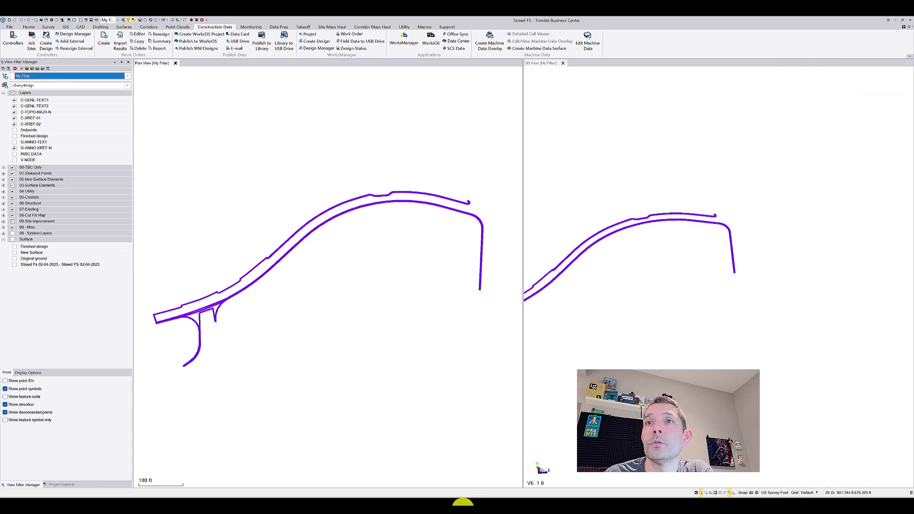
mouse_move(461, 502)
left_click(461, 469)
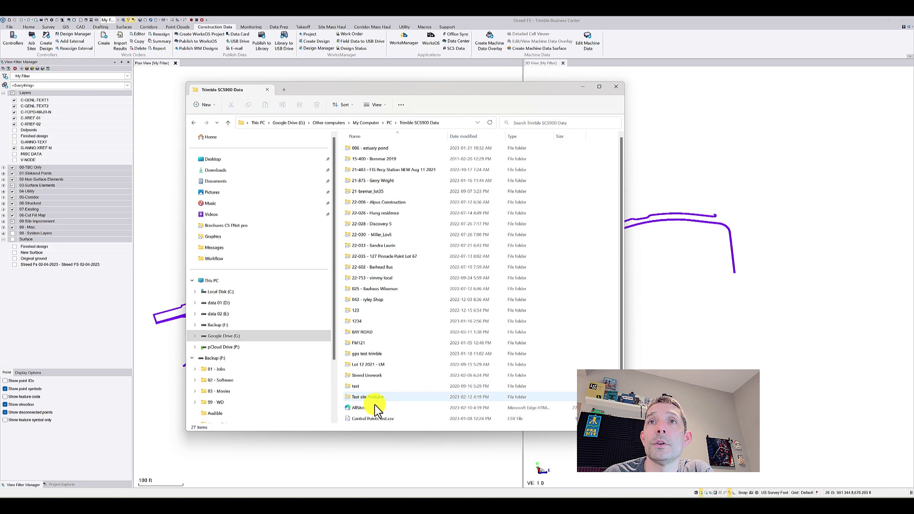
double_click(374, 401)
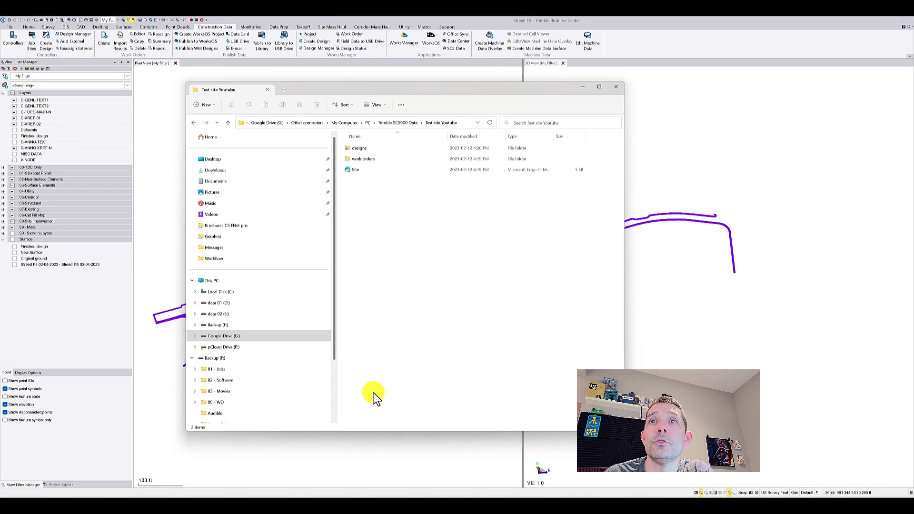
double_click(368, 147)
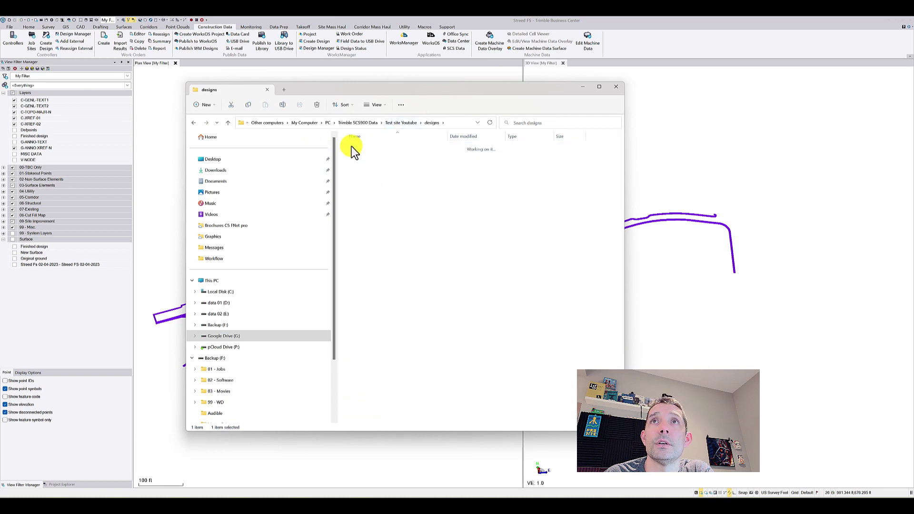
double_click(352, 148)
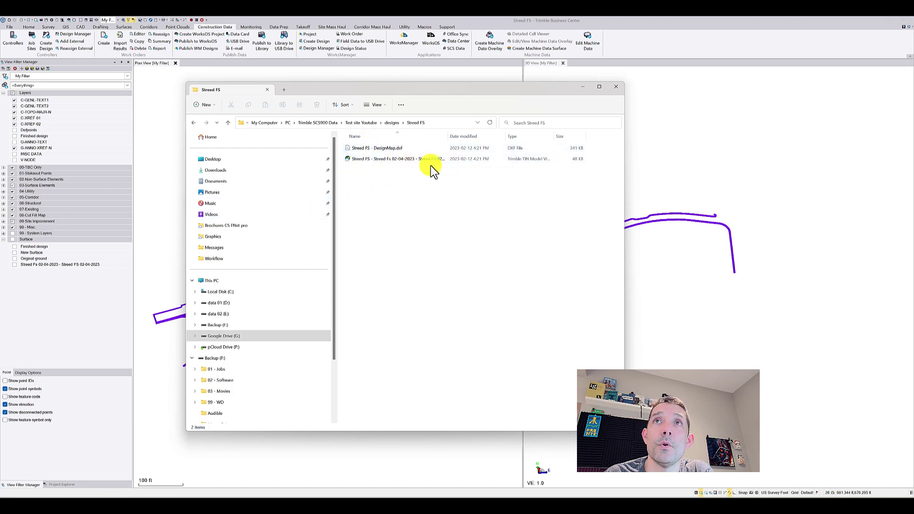
left_click(332, 119)
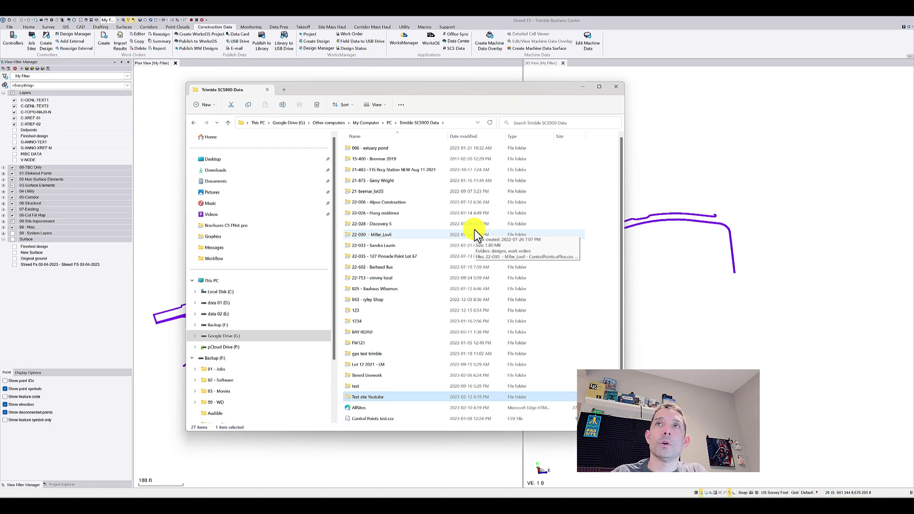
left_click(616, 87)
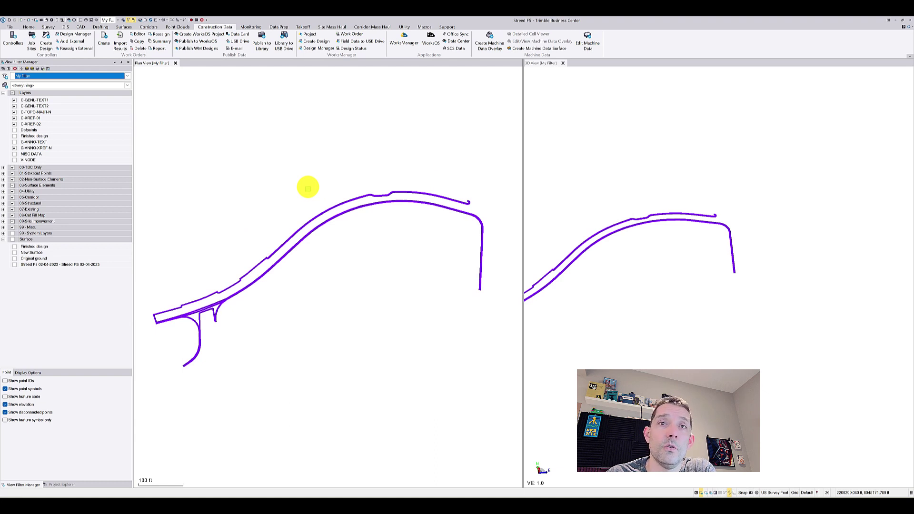
- Clear the road linework selection by clicking empty space in the Plan View
left_click(328, 278)
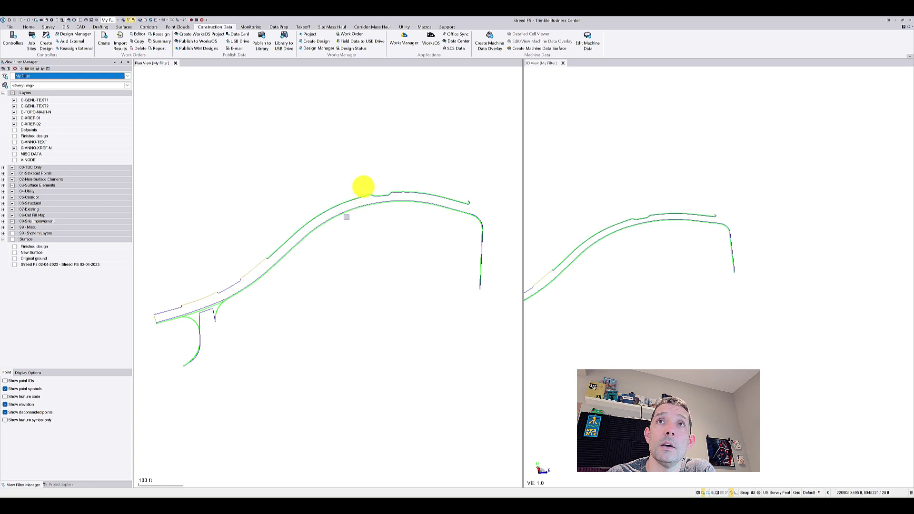